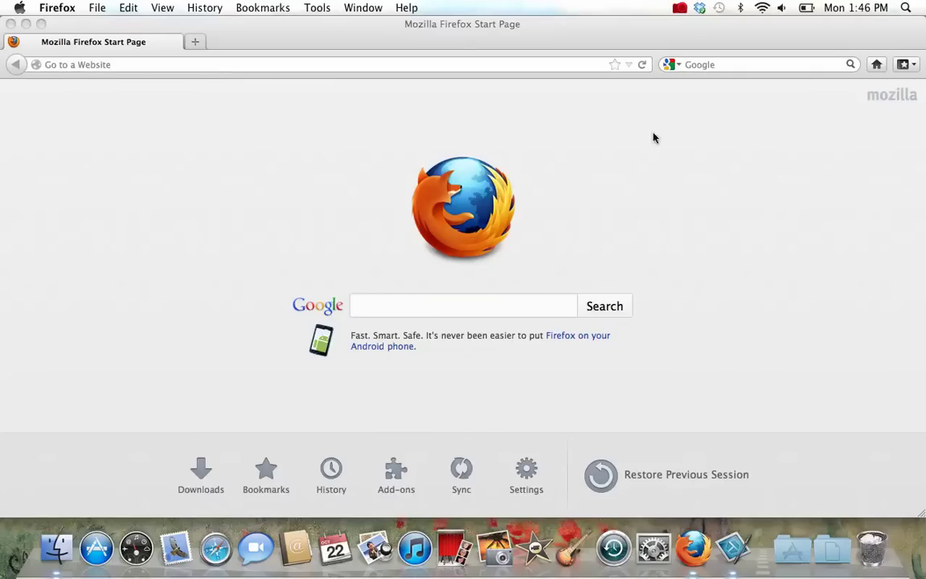
pyautogui.click(557, 64)
pyautogui.write('www.google.com/')
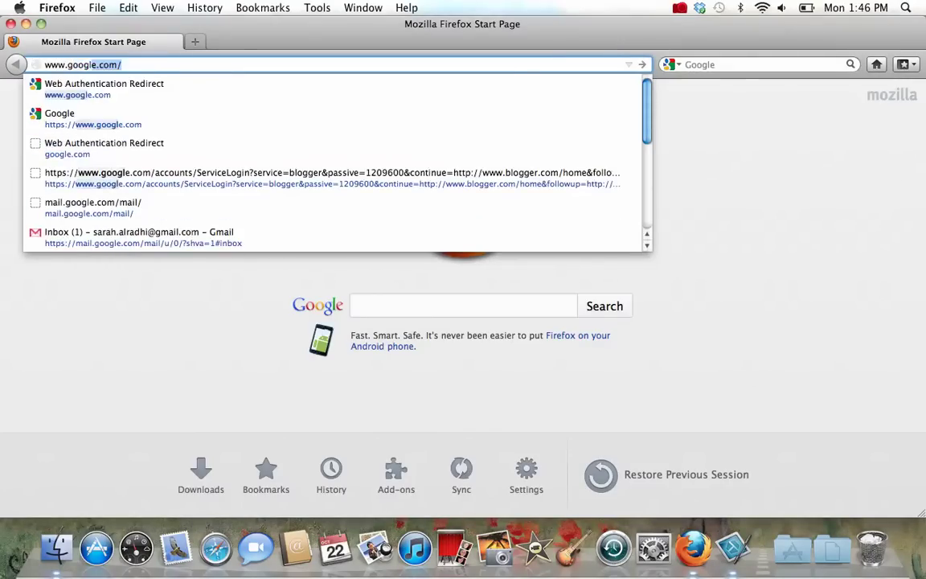
pyautogui.press('Return')
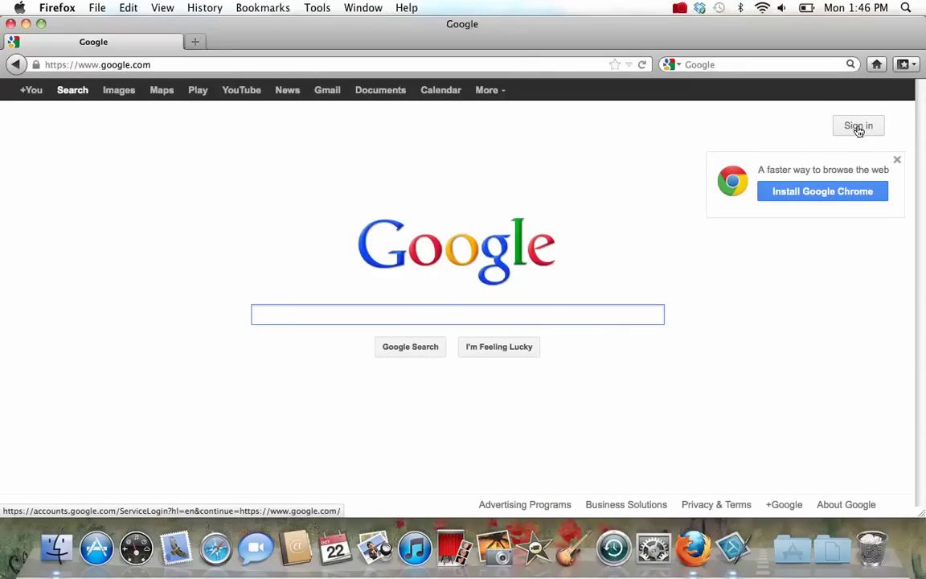
pyautogui.click(858, 127)
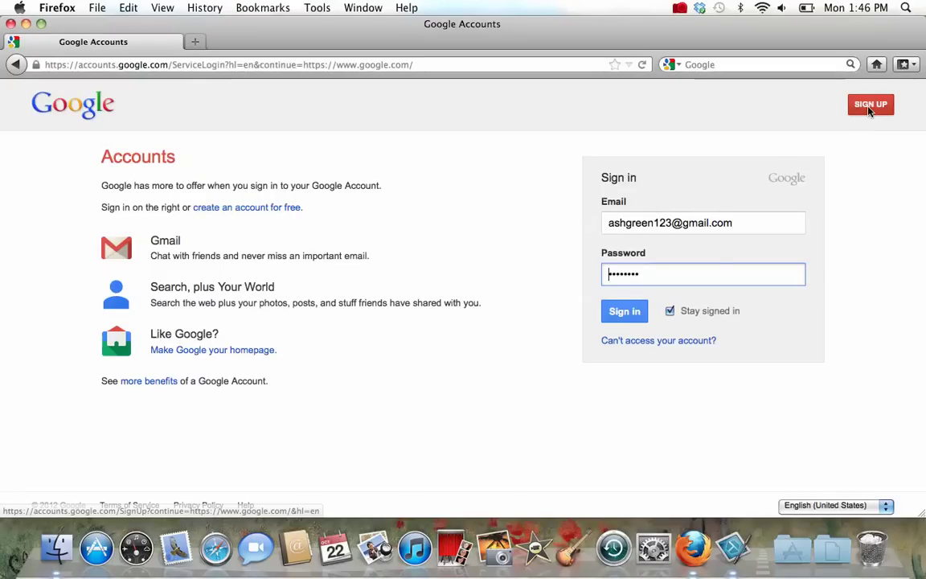
pyautogui.click(624, 311)
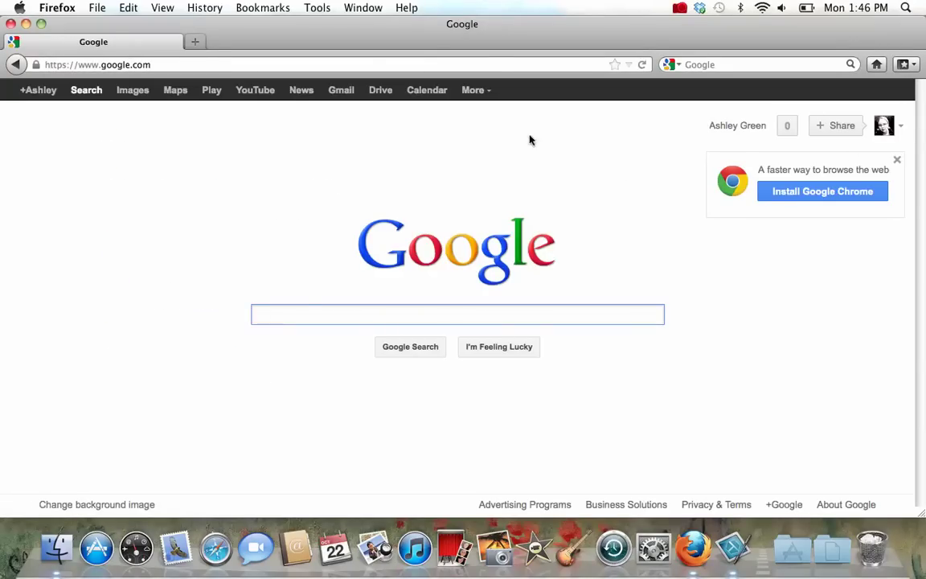
# Go to blogger.com and look over the list of existing blogs on the dashboard.
pyautogui.click(487, 62)
pyautogui.write('bl')
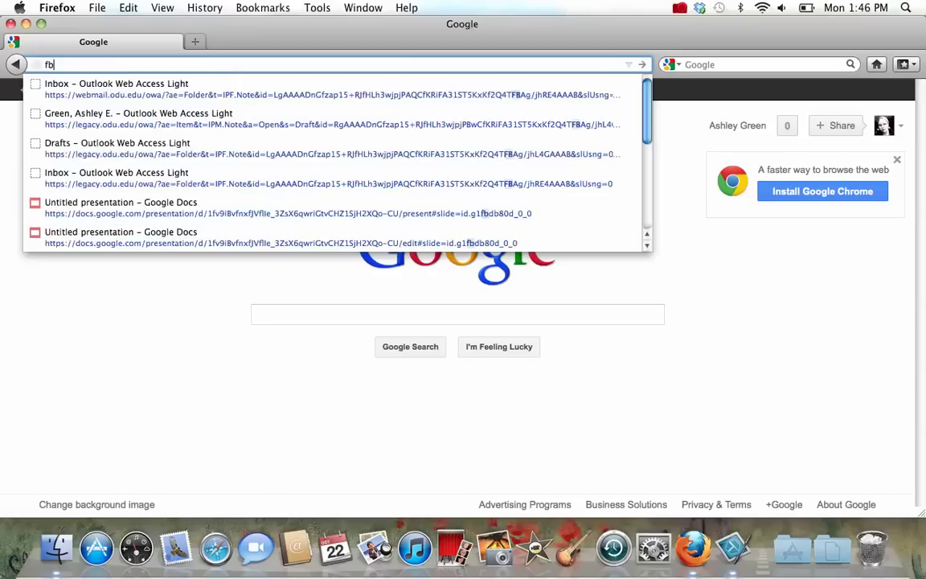
pyautogui.press('BackSpace')
pyautogui.press('BackSpace')
pyautogui.write('blogger.com/home?pli=1')
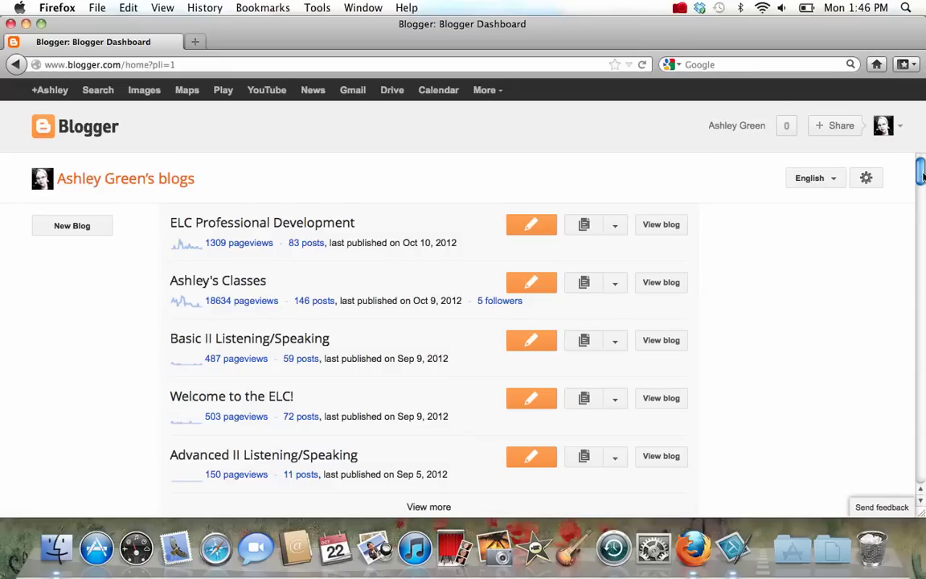
pyautogui.scroll(-3, 922, 173)
pyautogui.scroll(3, 921, 172)
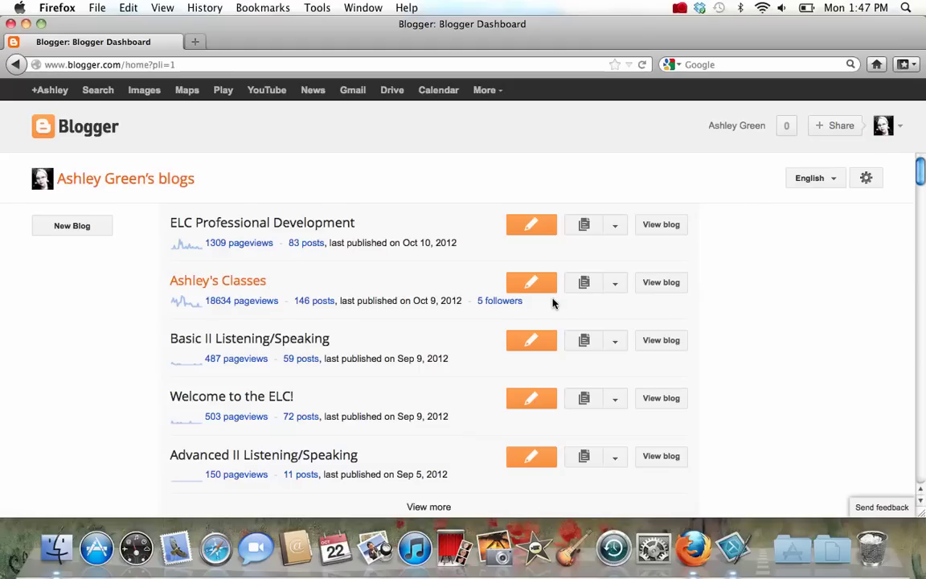
# Start a new blog and title it with the owner's first name in possessive form followed by "Blog".
pyautogui.click(87, 234)
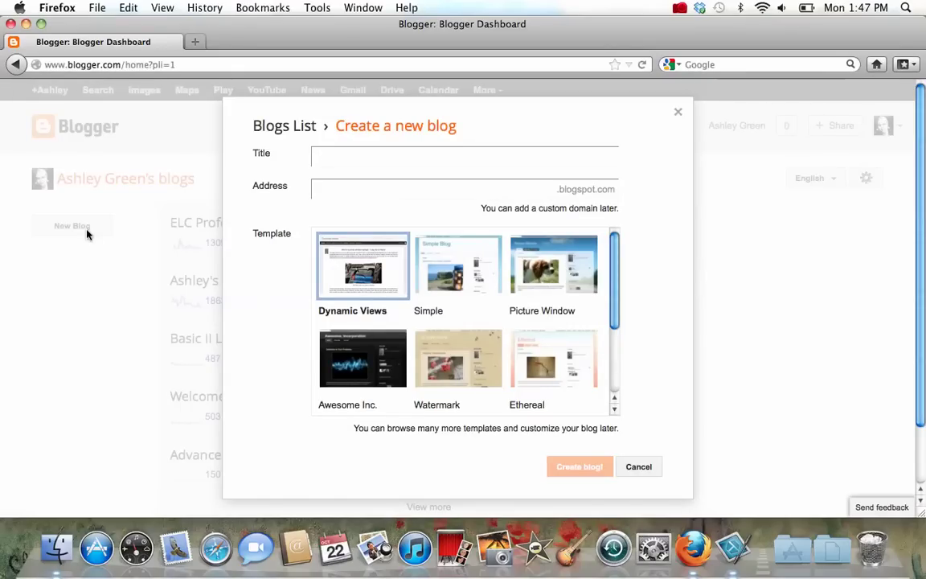
pyautogui.write("Ashley's Blog")
# Try the owner's first name, and also the first and last name joined together, as the blog address.
pyautogui.click(497, 190)
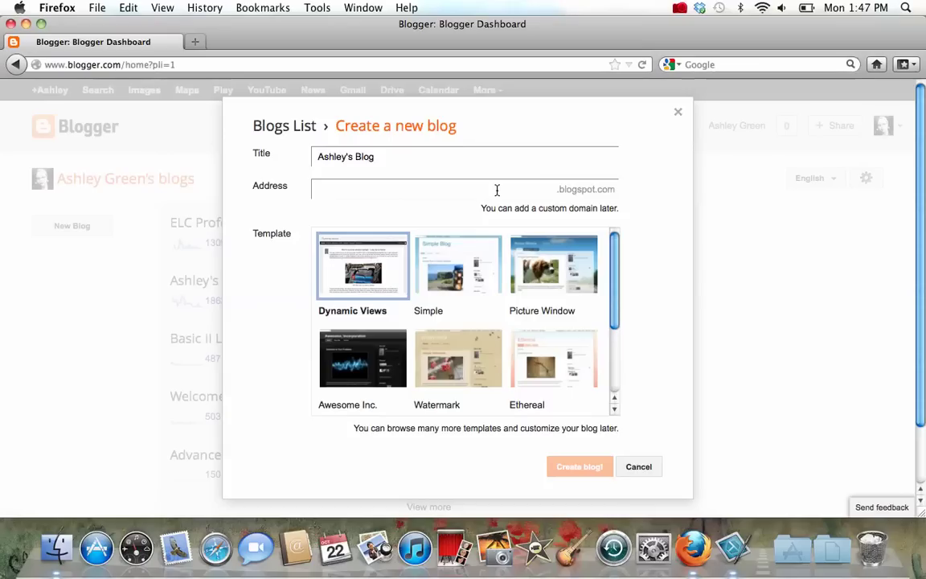
pyautogui.write('ashley')
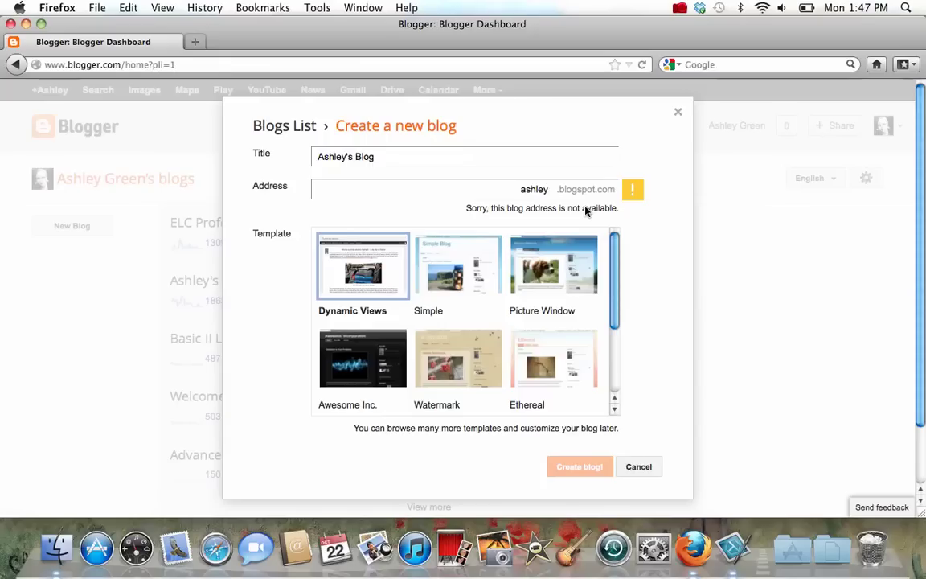
pyautogui.write('green')
# Replace the blog address with the owner's first name followed by "isthebestteacher".
pyautogui.moveTo(496, 191); pyautogui.dragTo(550, 191)
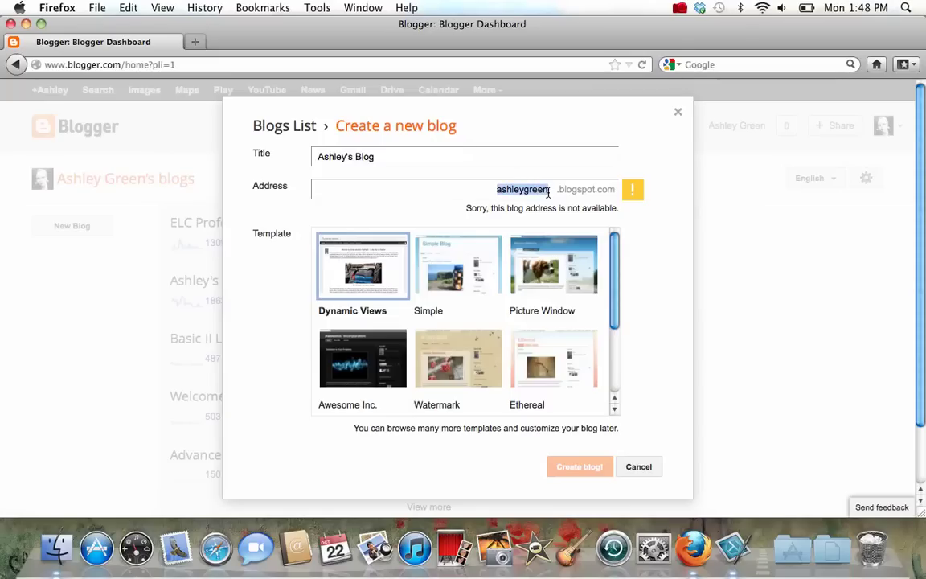
pyautogui.write('ashleyis')
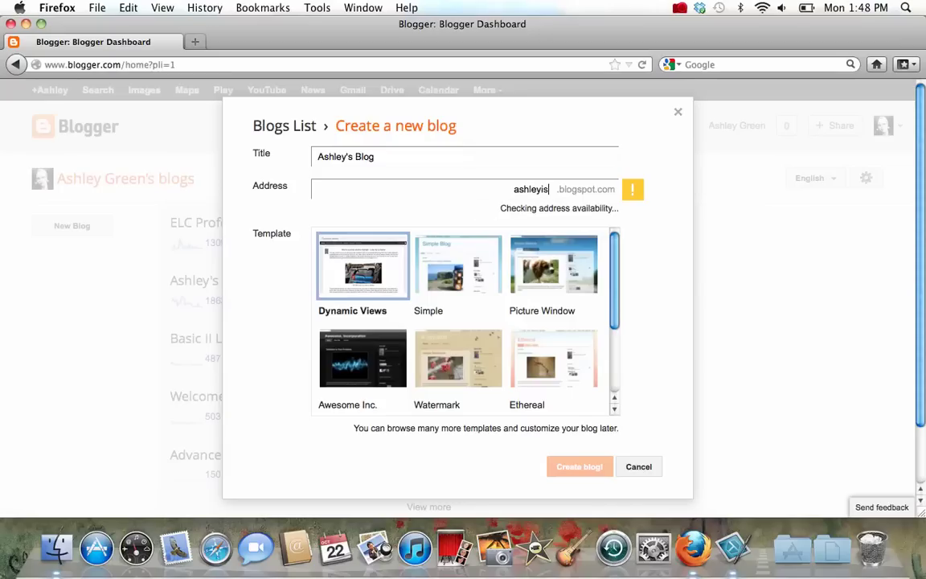
pyautogui.write('thebeste')
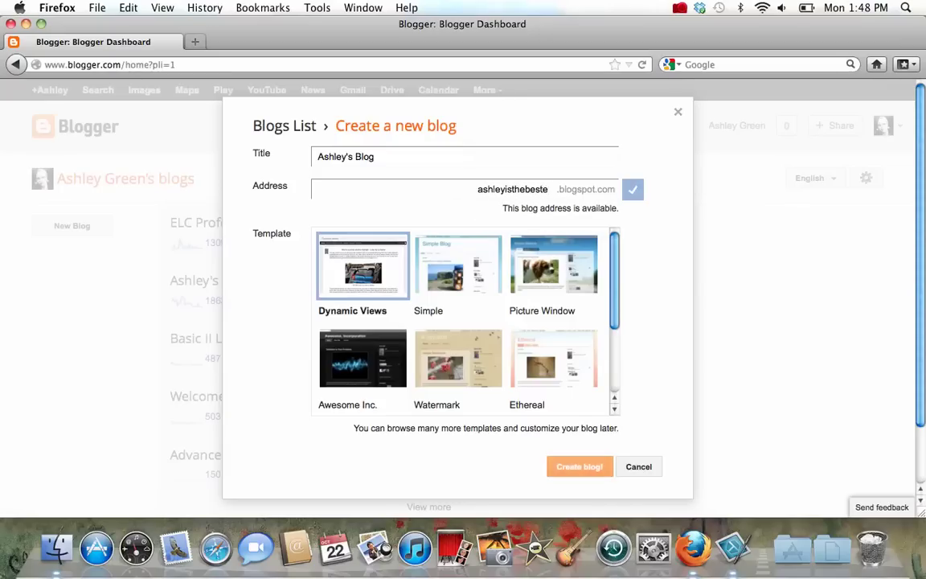
pyautogui.press('BackSpace')
pyautogui.write('teacher')
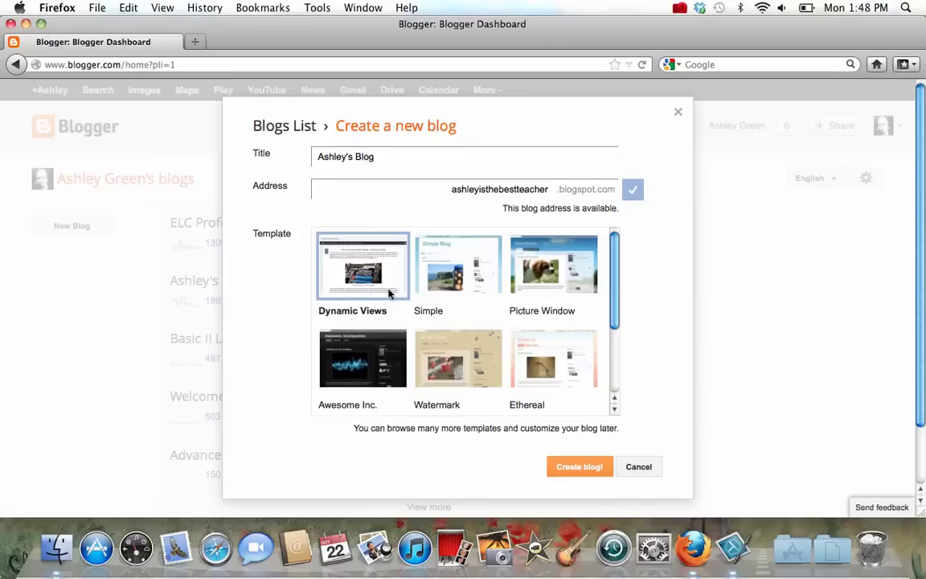
# Choose the Simple template and create the blog.
pyautogui.moveTo(614, 277)
pyautogui.mouseDown()
pyautogui.moveTo(614, 338)
pyautogui.moveTo(619, 265)
pyautogui.mouseUp()
pyautogui.click(462, 273)
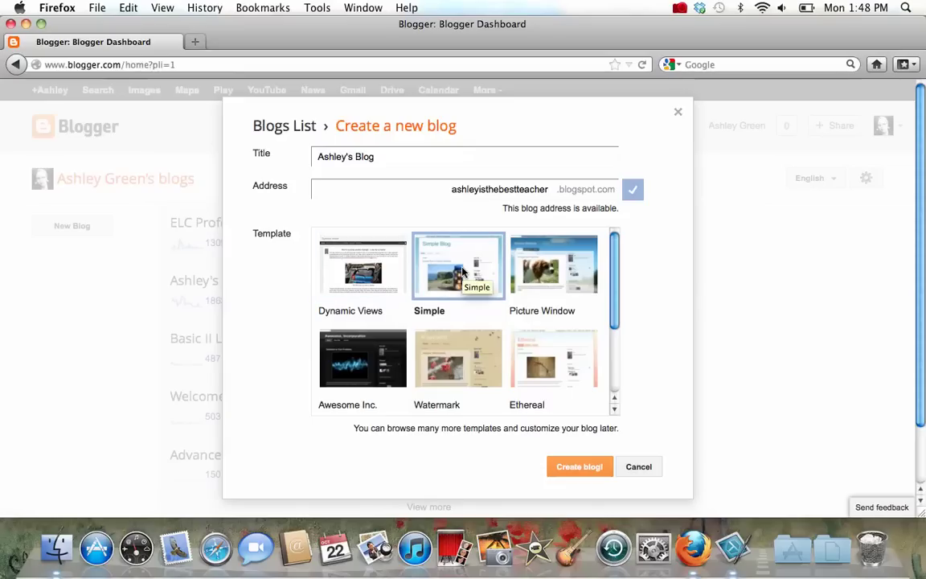
pyautogui.click(333, 275)
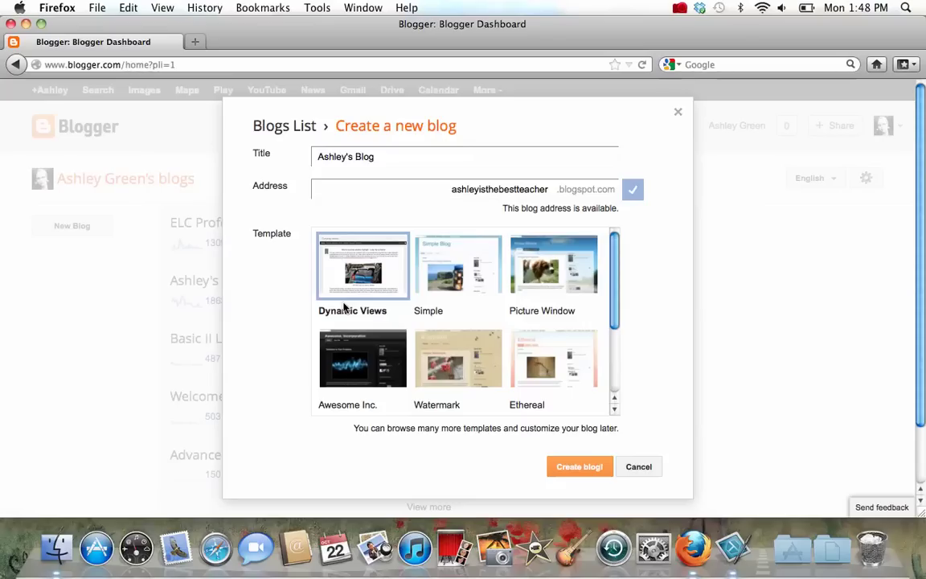
pyautogui.click(425, 247)
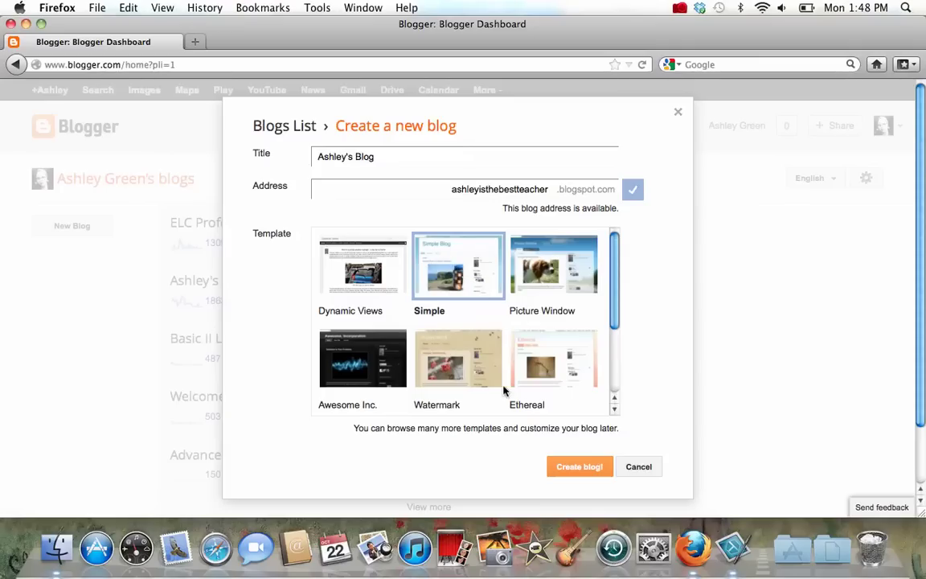
pyautogui.click(597, 475)
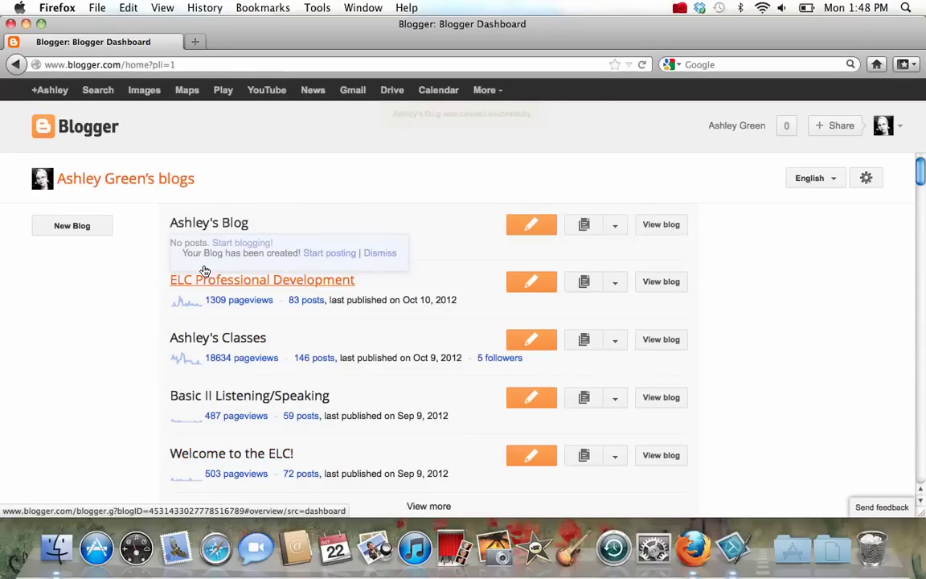
# Open the new blog's basic settings and review the privacy options without changing them.
pyautogui.click(214, 227)
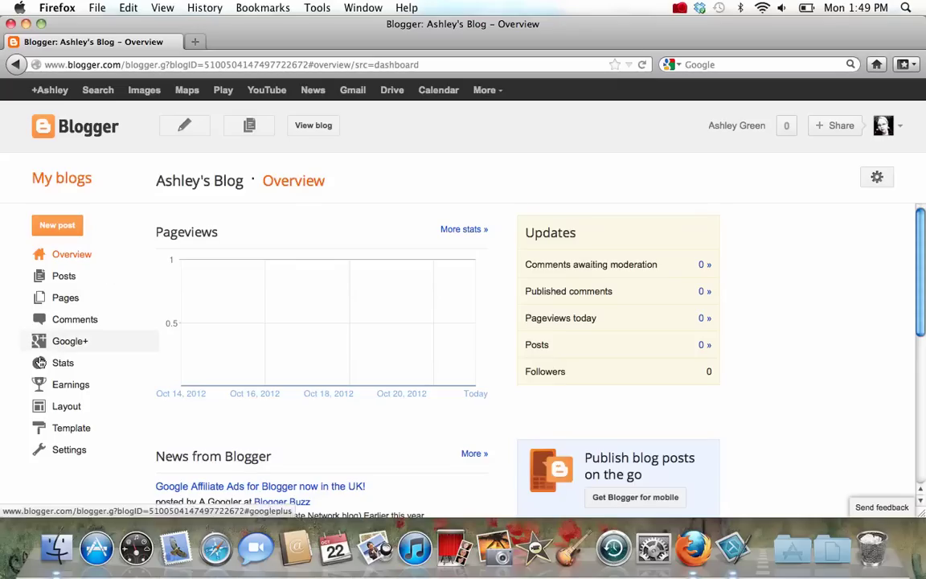
pyautogui.click(67, 451)
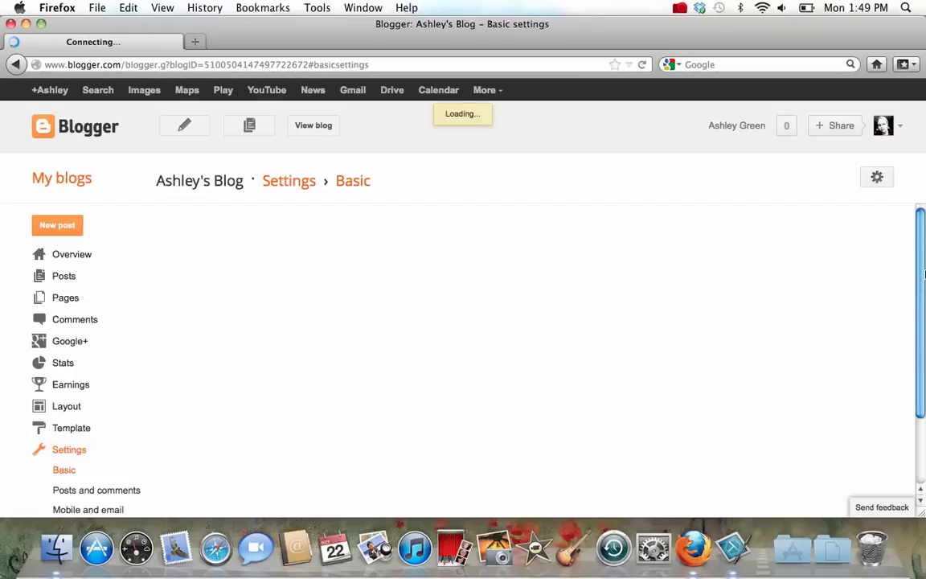
pyautogui.moveTo(923, 254); pyautogui.dragTo(922, 274)
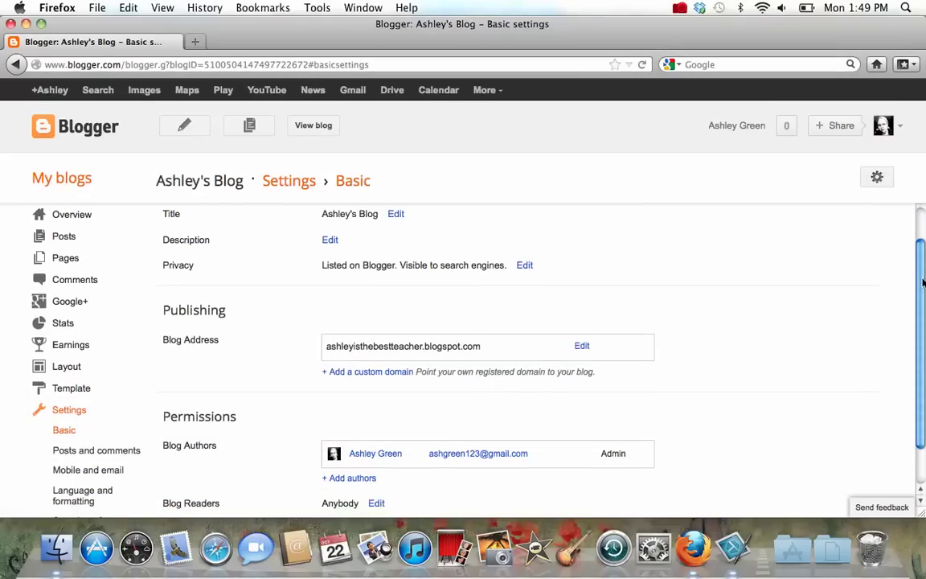
pyautogui.click(527, 267)
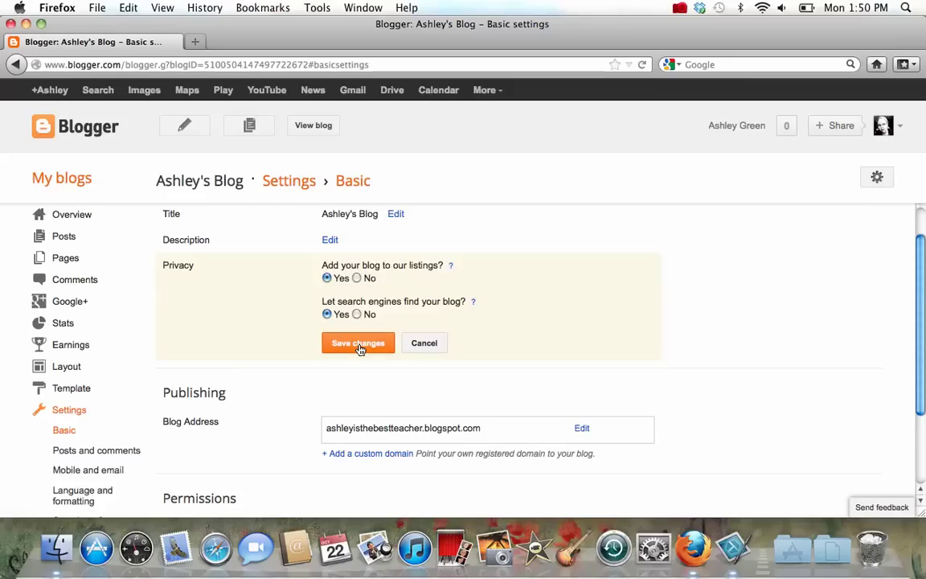
pyautogui.click(420, 343)
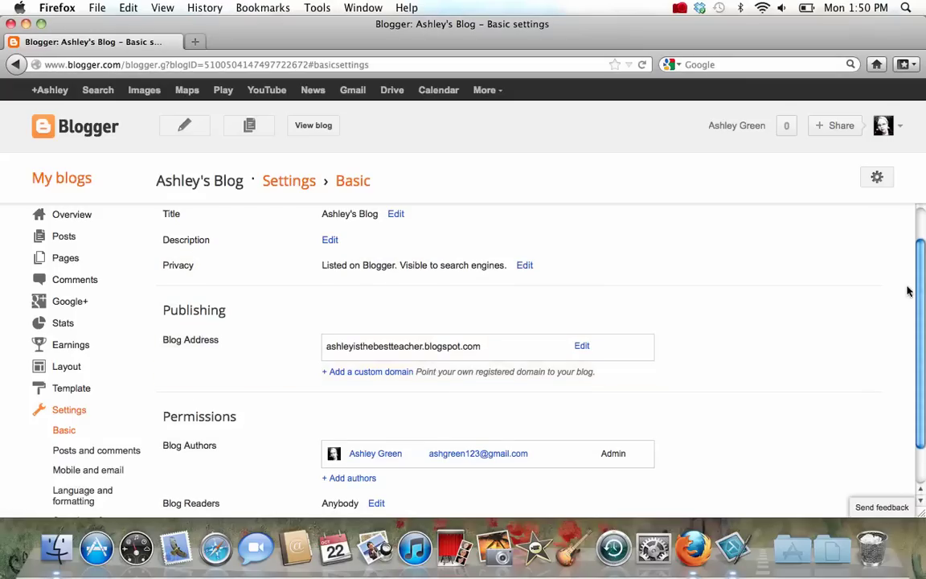
# Copy the full blog address from the Publishing section of the basic settings.
pyautogui.moveTo(918, 278); pyautogui.dragTo(922, 314)
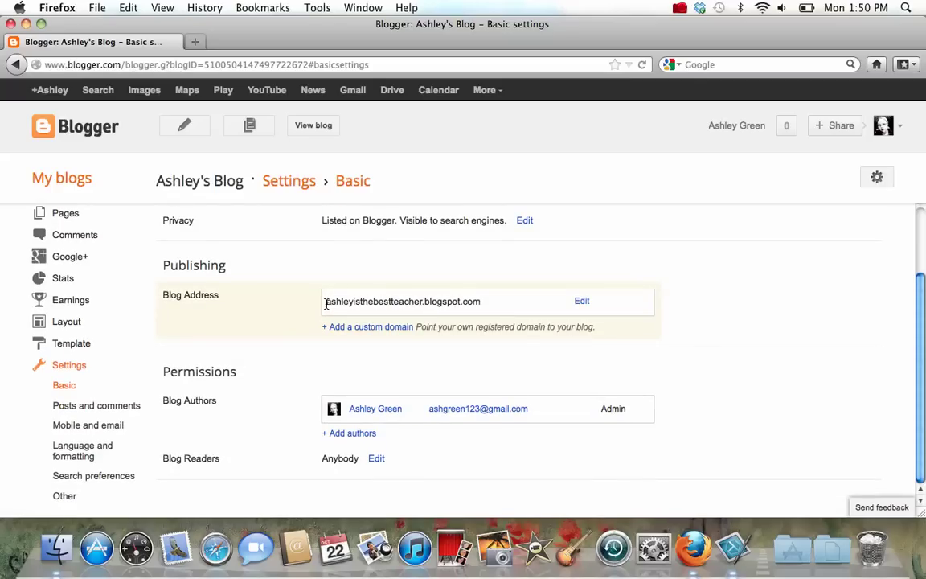
pyautogui.moveTo(325, 304); pyautogui.dragTo(481, 302)
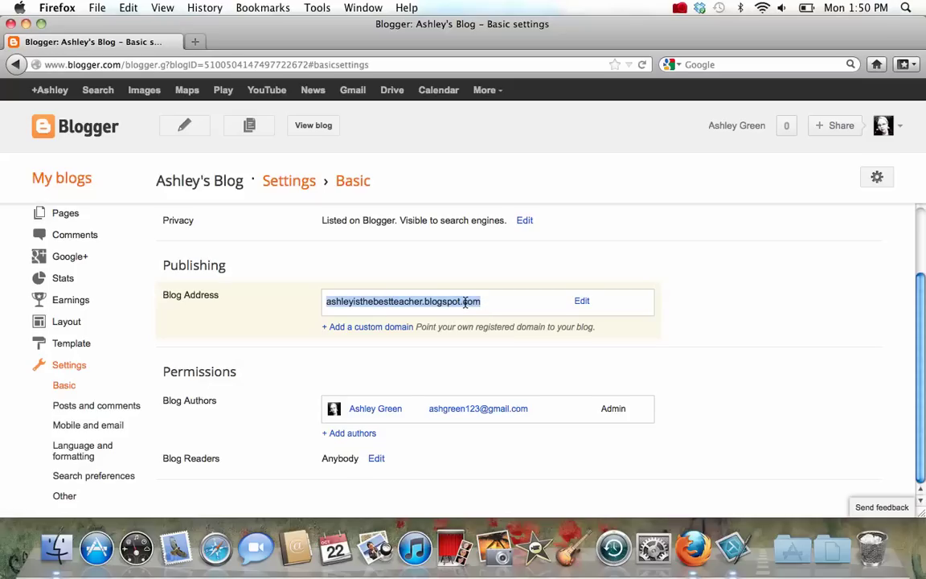
pyautogui.rightClick(464, 302)
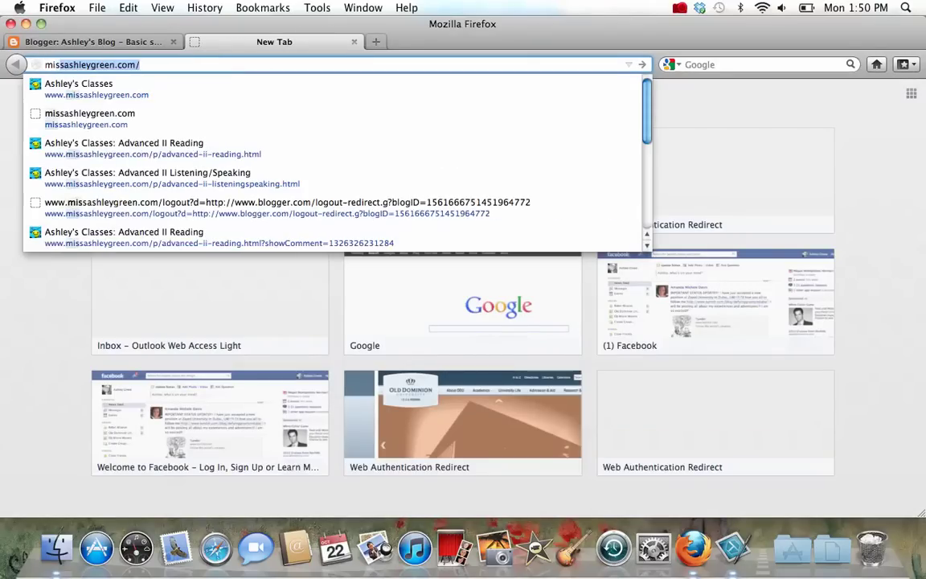
# Open the teacher's class website in a new tab and go to the comments of its Intermediate Grammar page.
pyautogui.press('Return')
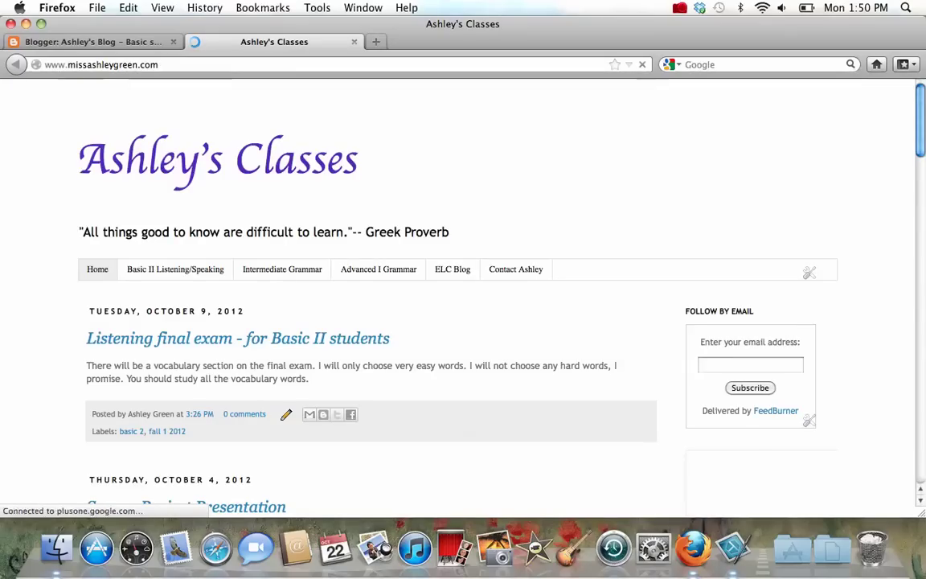
pyautogui.click(266, 246)
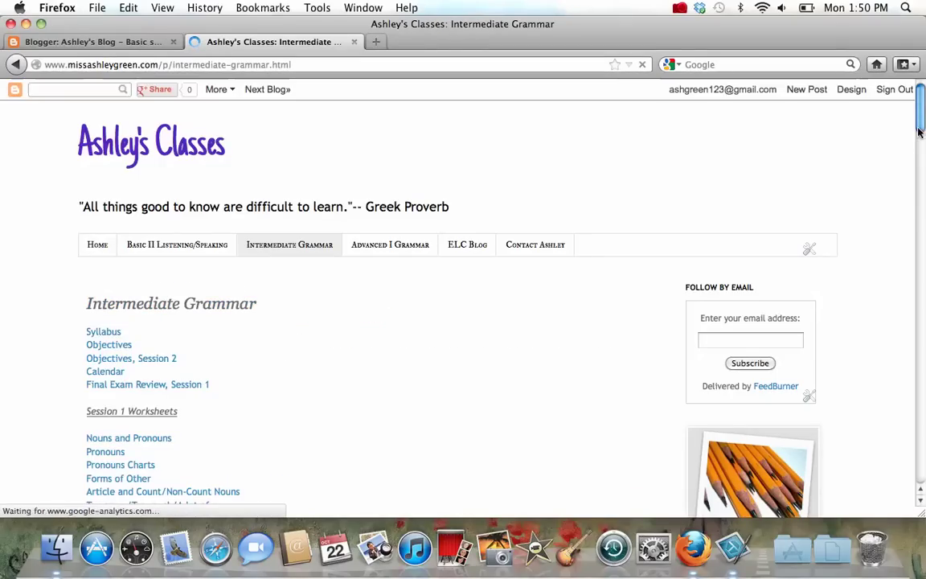
pyautogui.scroll(-2, 922, 118)
pyautogui.moveTo(922, 118); pyautogui.dragTo(922, 418)
# Paste the copied blog address as a comment on the Intermediate Grammar page and publish it.
pyautogui.click(332, 355)
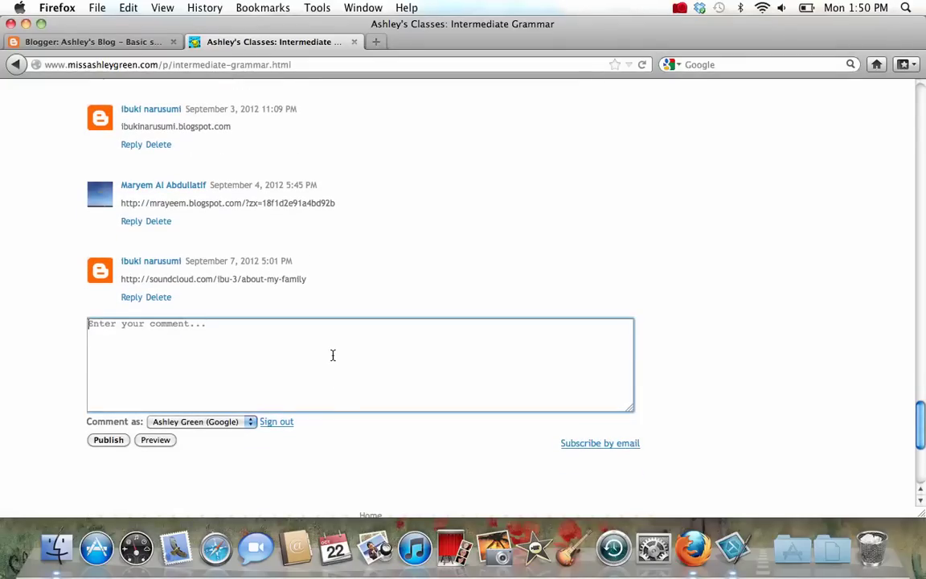
pyautogui.rightClick(332, 355)
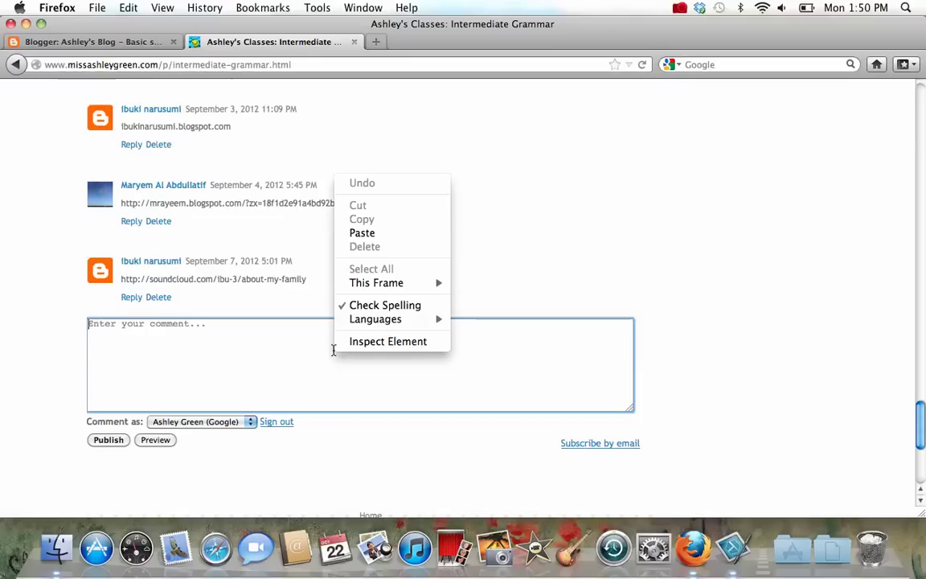
pyautogui.click(367, 234)
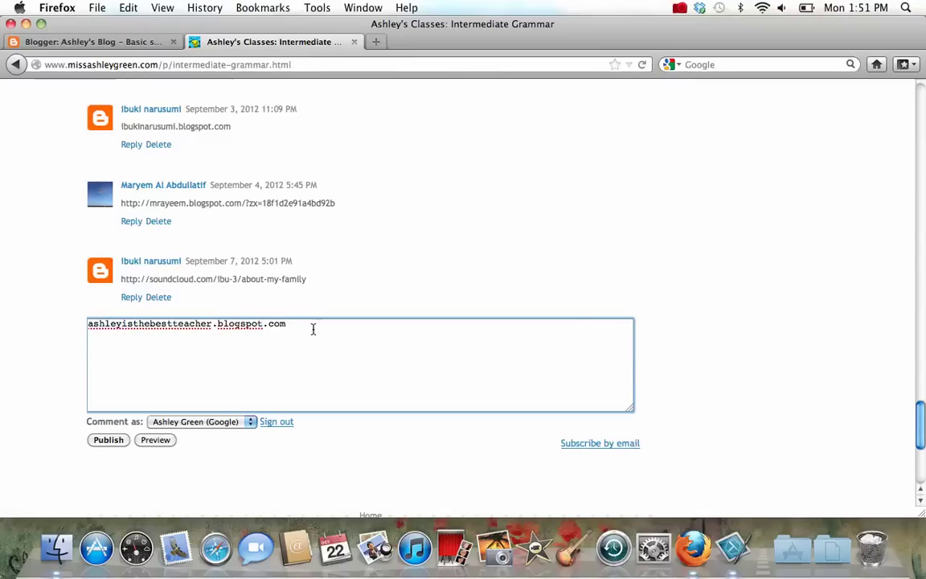
pyautogui.click(97, 442)
# Return to the new blog's Blogger settings and open its Template page to see the template choices.
pyautogui.click(112, 41)
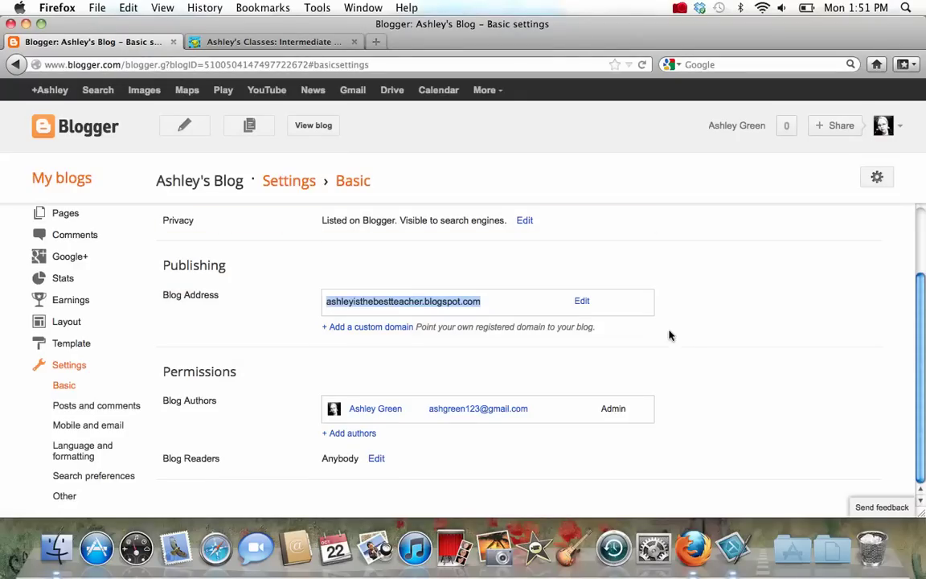
pyautogui.click(692, 345)
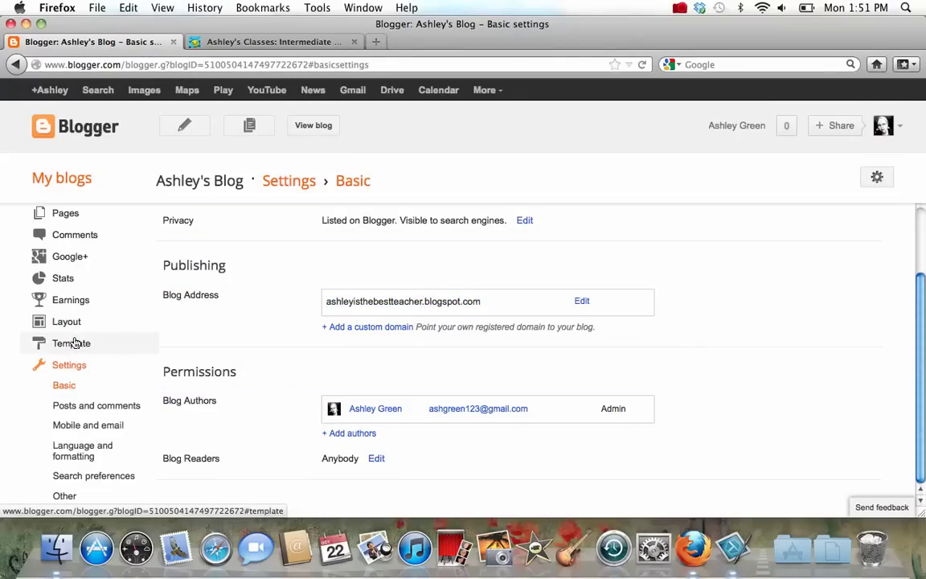
pyautogui.click(72, 344)
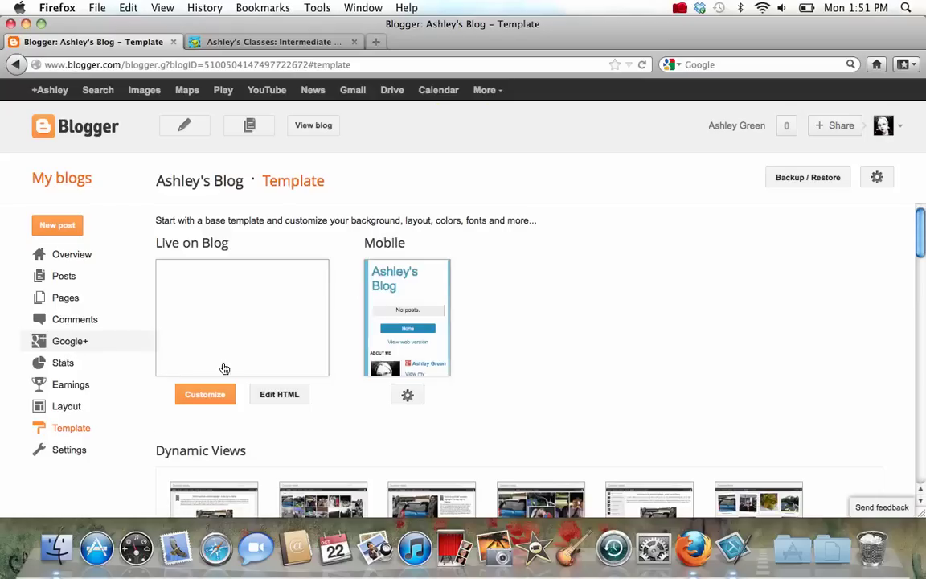
pyautogui.scroll(-2, 922, 233)
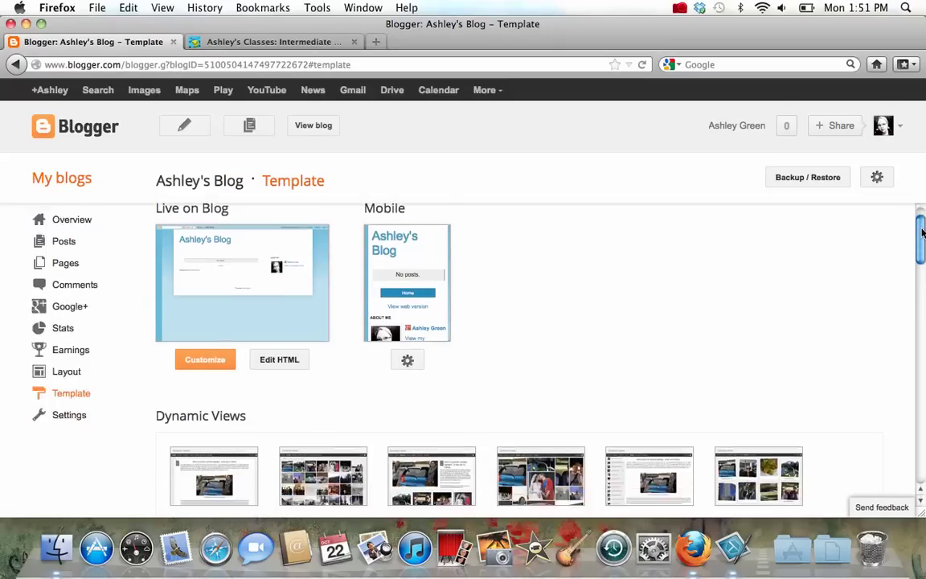
# Open the template's customization designer, look through its Background and Advanced settings, and return to Blogger without applying changes.
pyautogui.moveTo(923, 233); pyautogui.dragTo(922, 238)
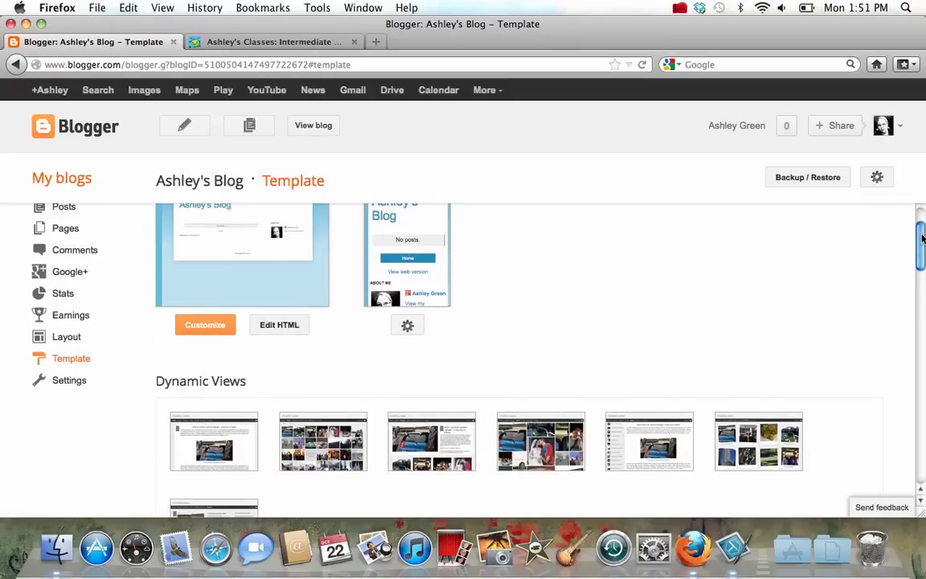
pyautogui.click(224, 329)
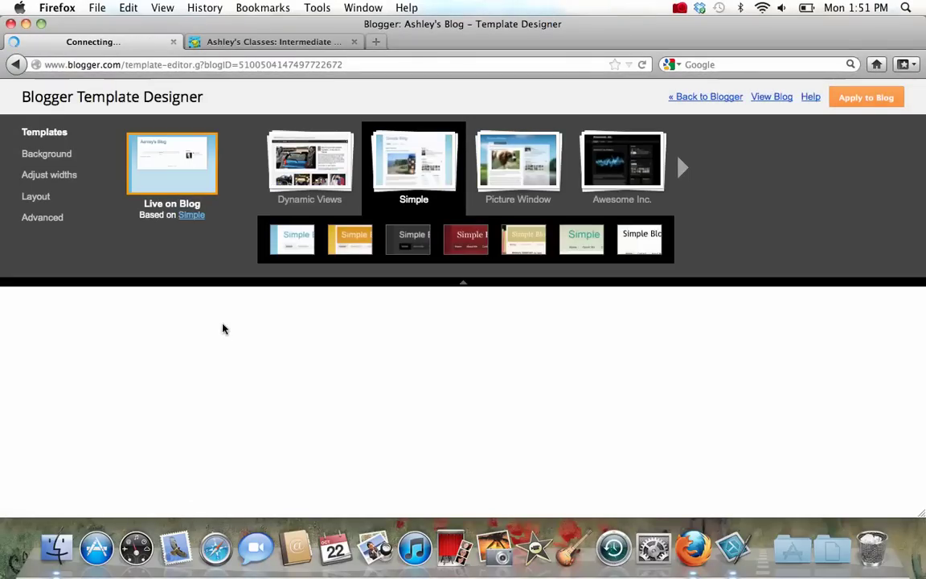
pyautogui.click(68, 157)
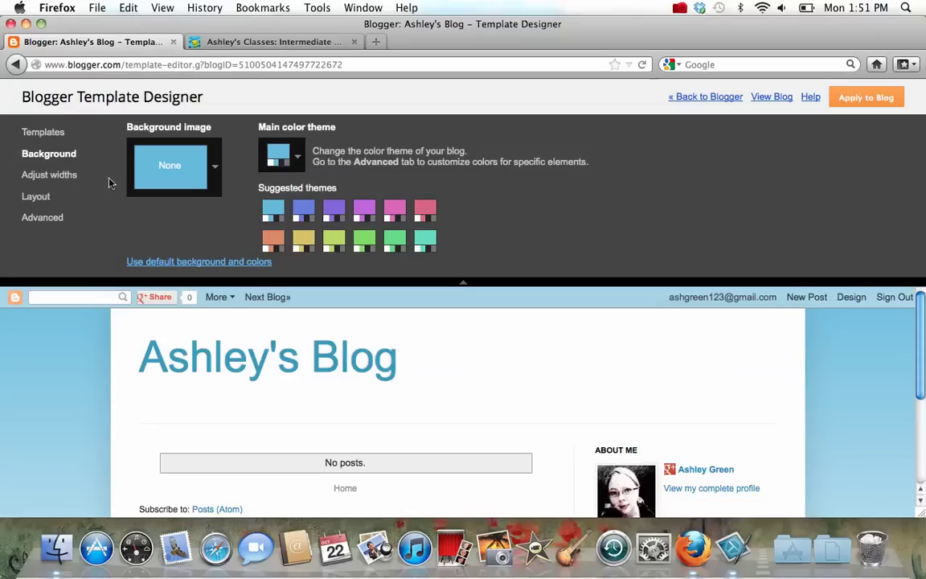
pyautogui.click(53, 223)
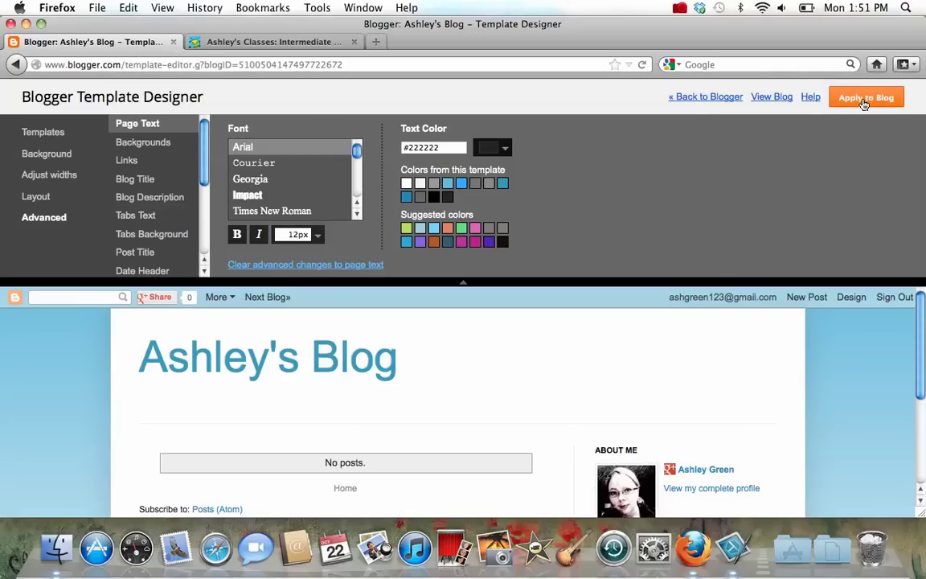
pyautogui.click(718, 97)
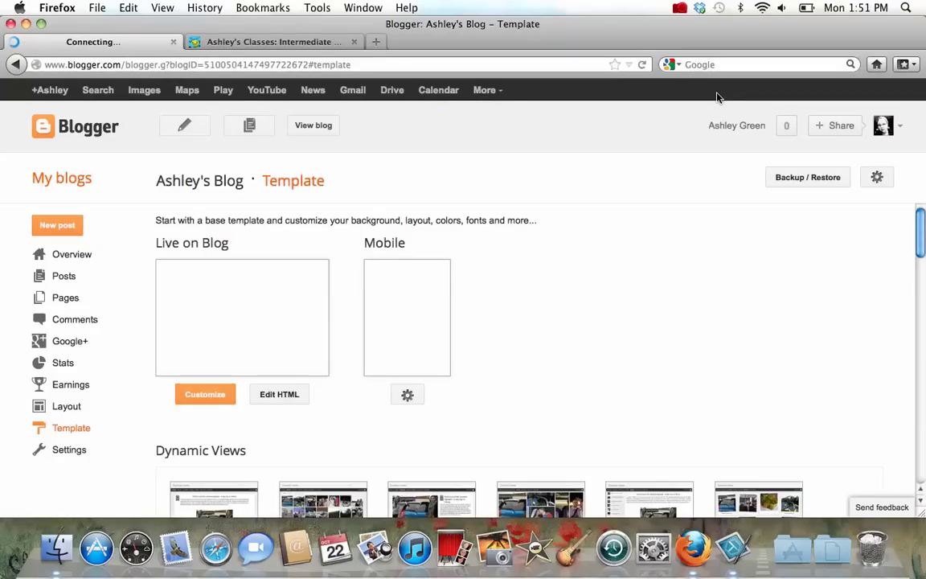
# Start a new post on the blog and title it "my blog post".
pyautogui.click(70, 234)
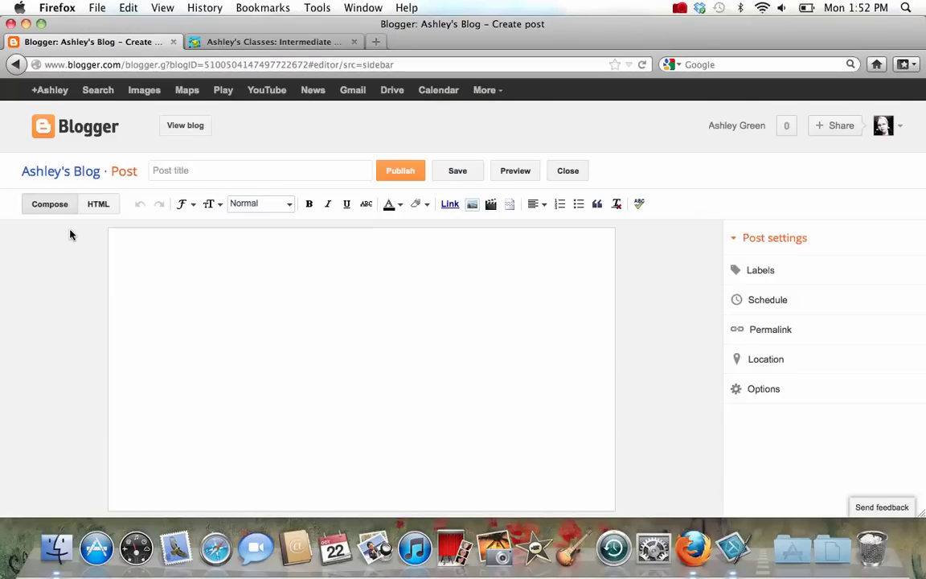
pyautogui.click(184, 175)
pyautogui.click(166, 251)
pyautogui.click(209, 171)
pyautogui.write('my blog post')
# Write a short greeting to the teacher by name in the post body, followed by "This is my blog.".
pyautogui.click(164, 265)
pyautogui.write('Hi Ashley. ')
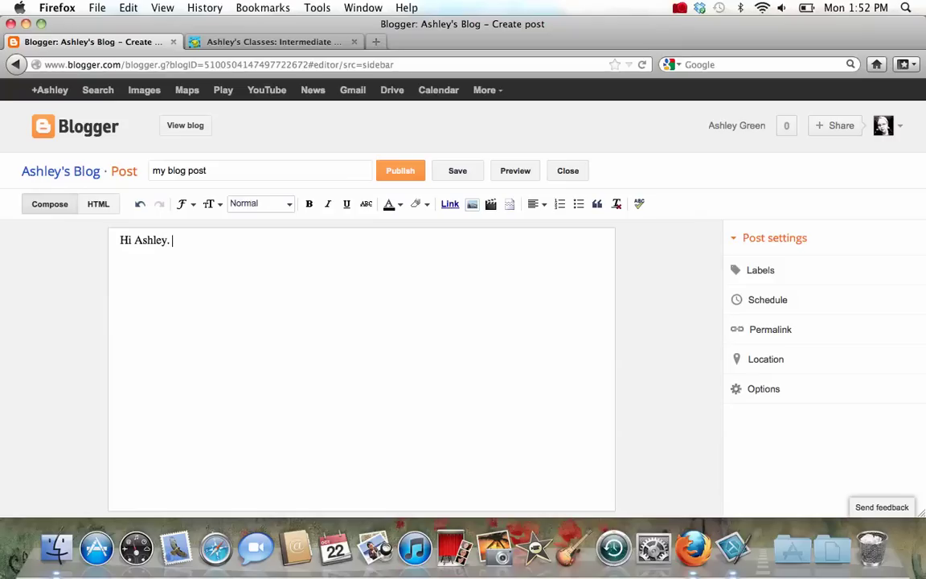
pyautogui.write('This is my bog')
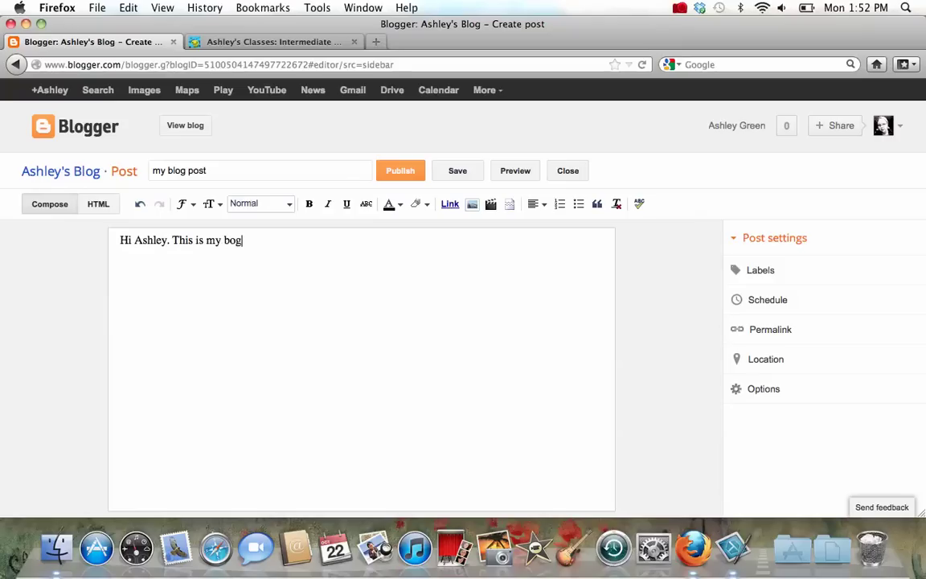
pyautogui.press('BackSpace')
pyautogui.press('BackSpace')
pyautogui.write('log.')
# Publish the post, decline sharing it on Google+, and view the live blog.
pyautogui.click(413, 173)
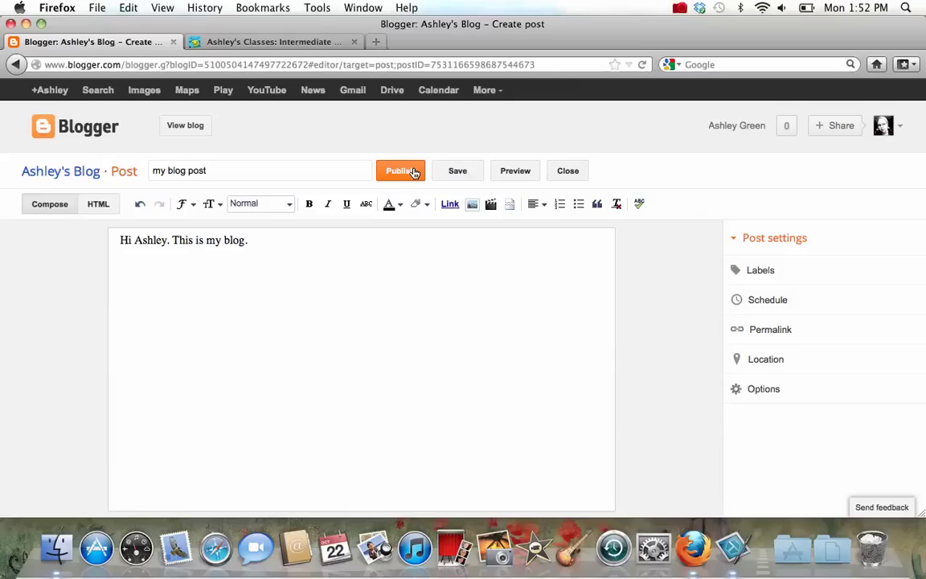
pyautogui.click(414, 175)
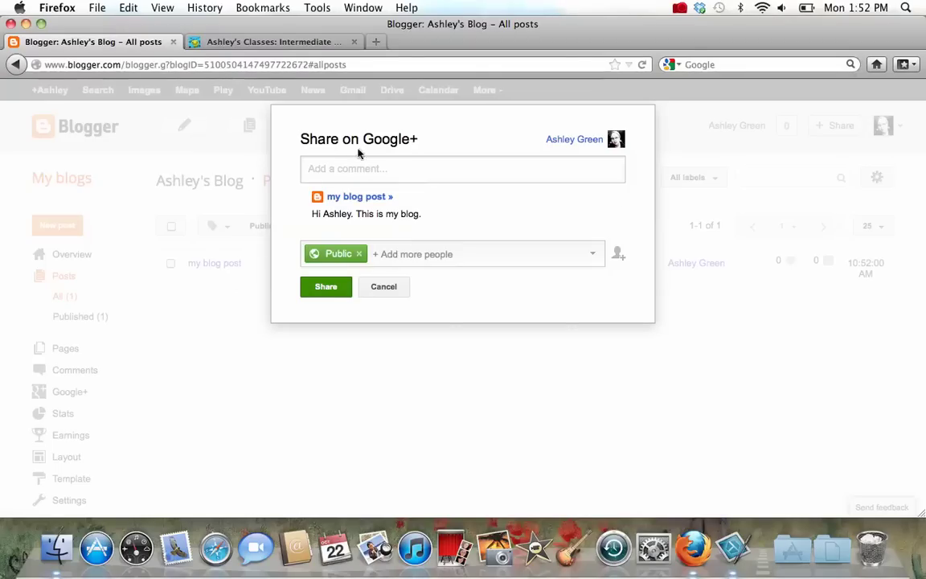
pyautogui.click(398, 293)
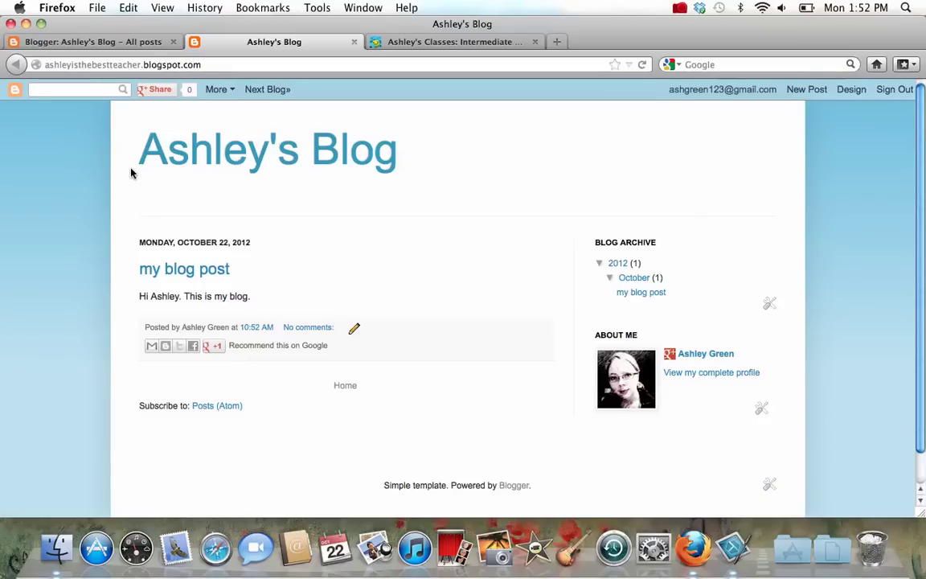
# Return from the live blog to the Blogger dashboard and start another new post in the new blog.
pyautogui.click(15, 92)
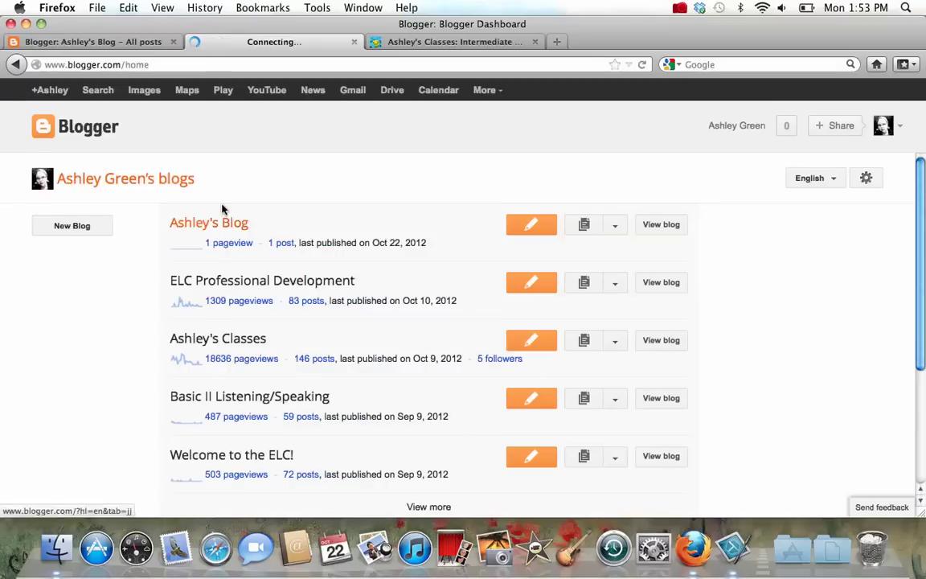
pyautogui.click(233, 225)
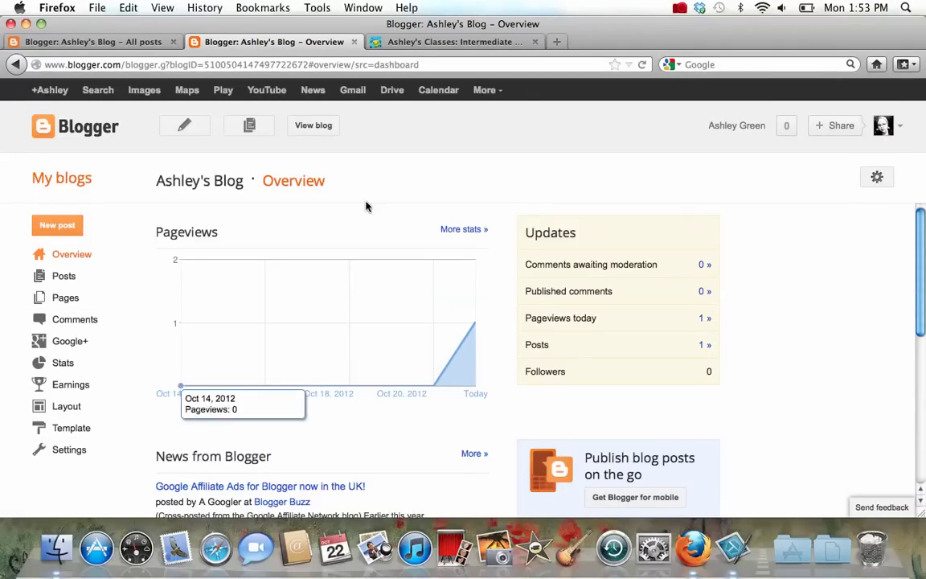
pyautogui.moveTo(337, 402)
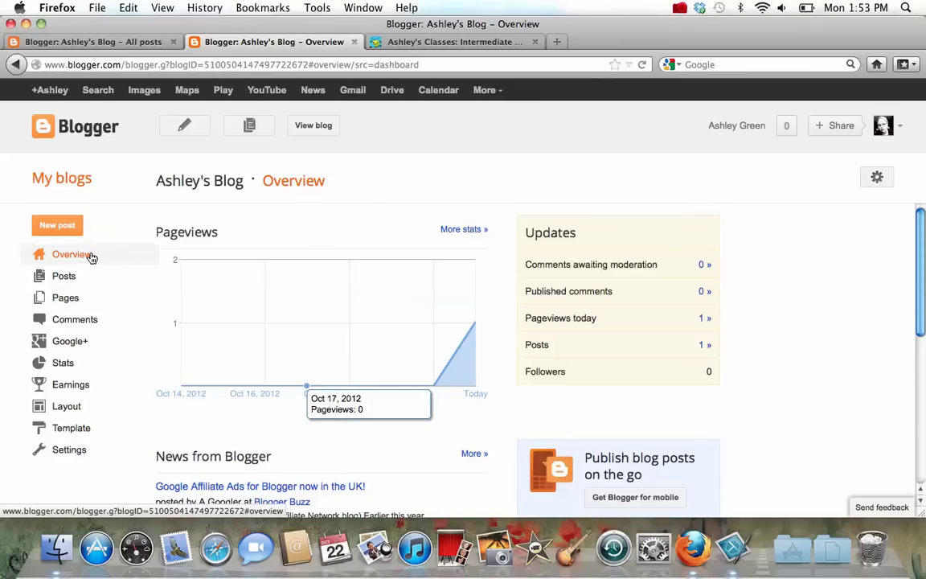
pyautogui.click(76, 230)
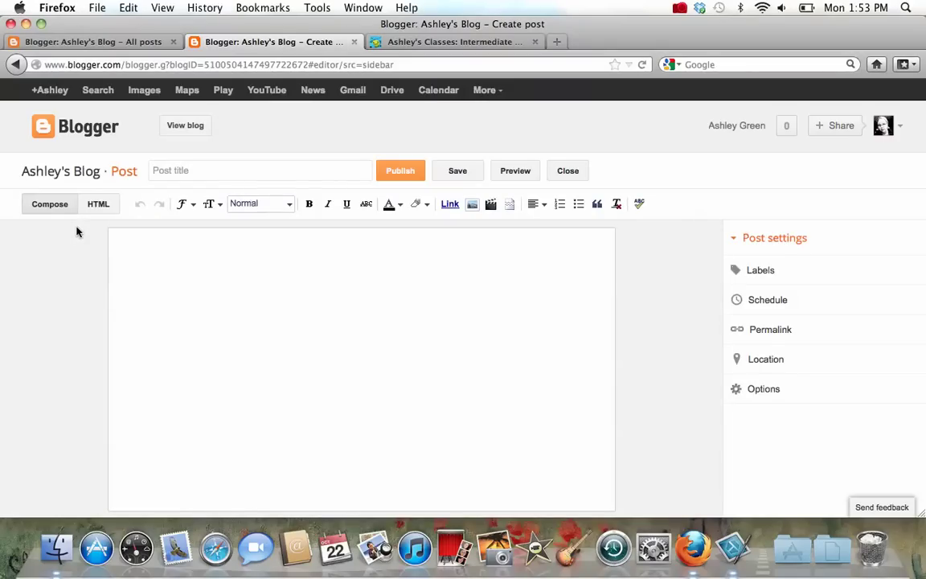
# Write a short sample introduction sentence in the untitled post's body and erase it again.
pyautogui.click(139, 254)
pyautogui.write('This is Ashley.')
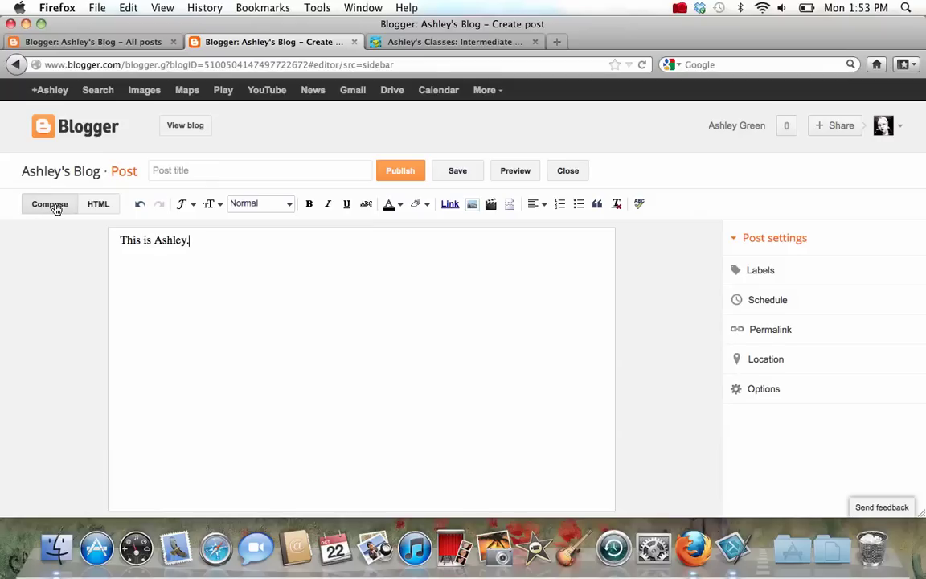
pyautogui.press('BackSpace')
pyautogui.press('BackSpace')
pyautogui.press('BackSpace')
pyautogui.press('BackSpace')
pyautogui.press('BackSpace')
pyautogui.press('BackSpace')
pyautogui.press('BackSpace')
pyautogui.press('BackSpace')
pyautogui.press('BackSpace')
pyautogui.press('BackSpace')
pyautogui.press('BackSpace')
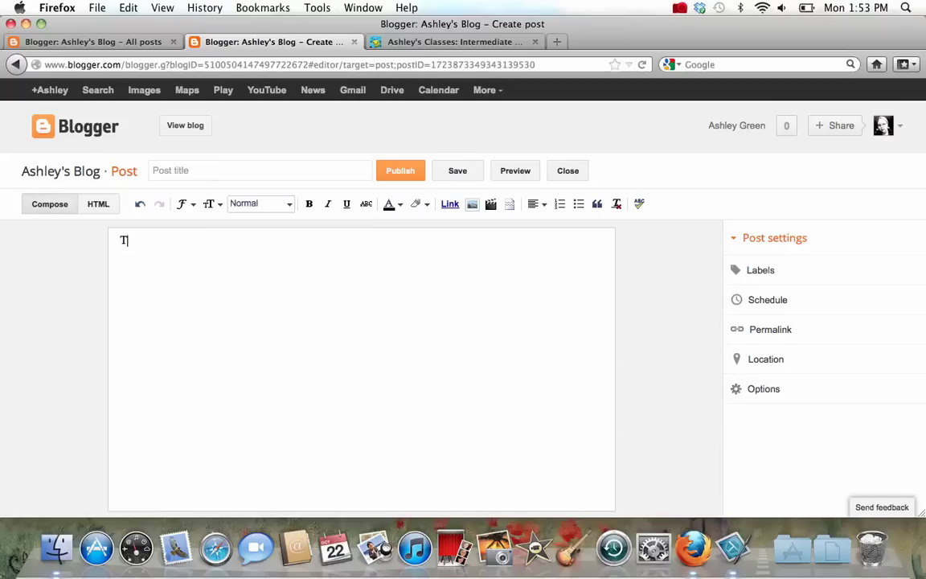
# Switch the empty post between the HTML and Compose editing modes to compare them.
pyautogui.click(92, 205)
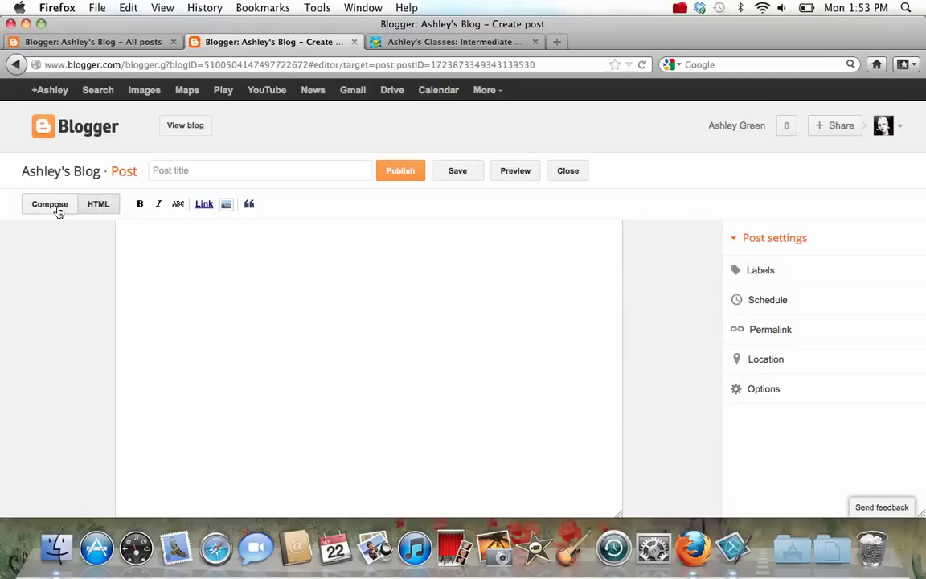
pyautogui.click(50, 206)
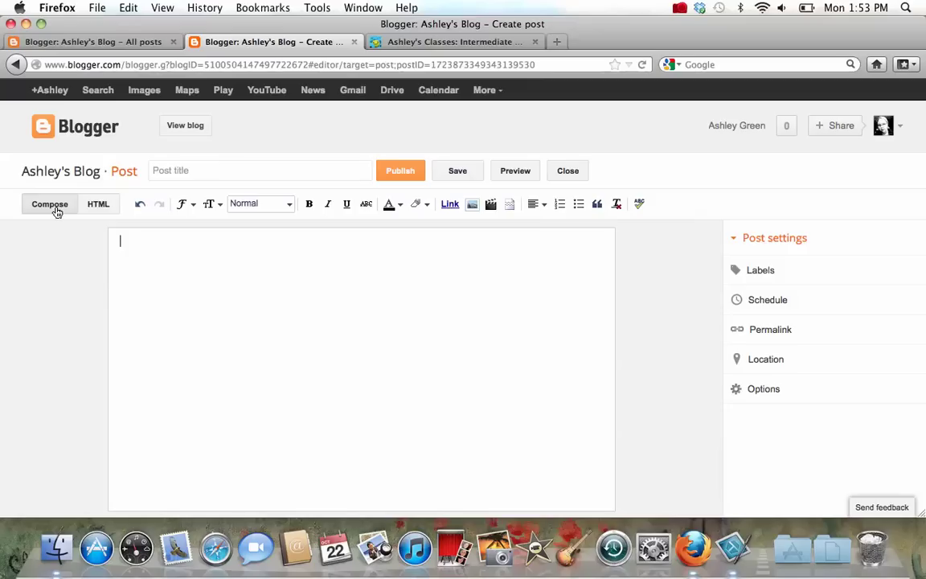
pyautogui.click(95, 206)
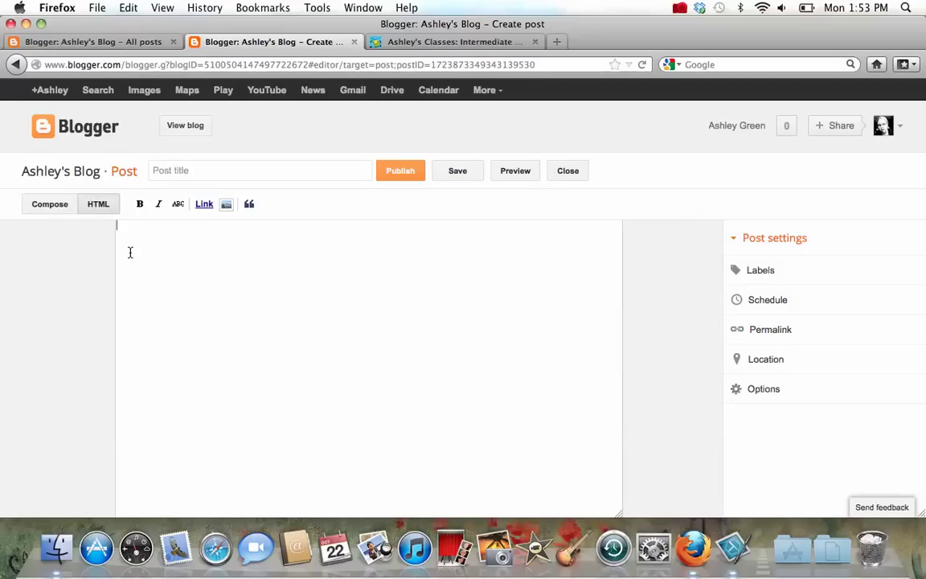
# Leave the post editor for the Blogger dashboard and open the new blog's overview from the blog list.
pyautogui.click(60, 129)
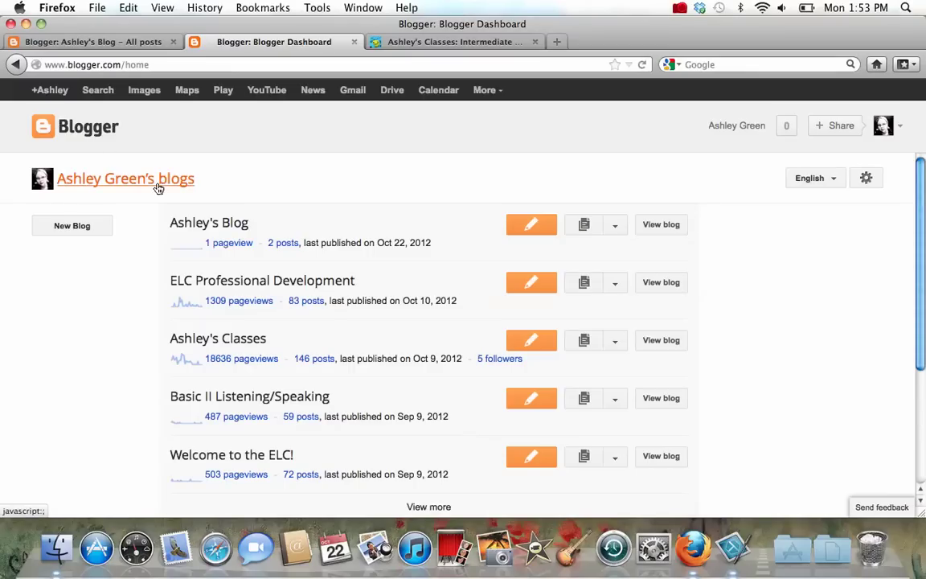
pyautogui.click(196, 228)
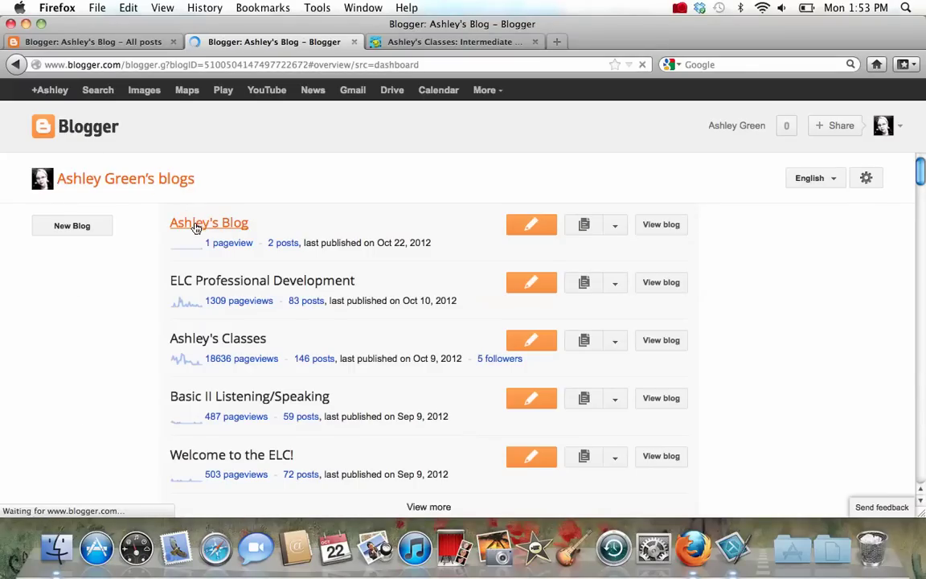